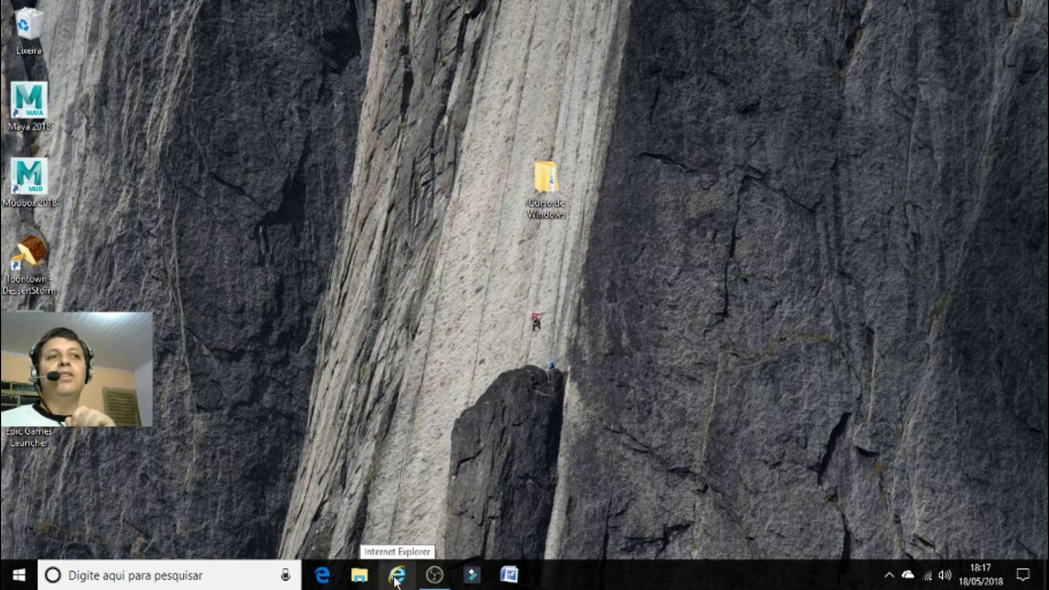
Examine the four educational video entries on the antispam.br videos page in Internet Explorer, from Navegar é Preciso to A Defesa.
{"action": "left_click", "coordinate": [397, 576]}
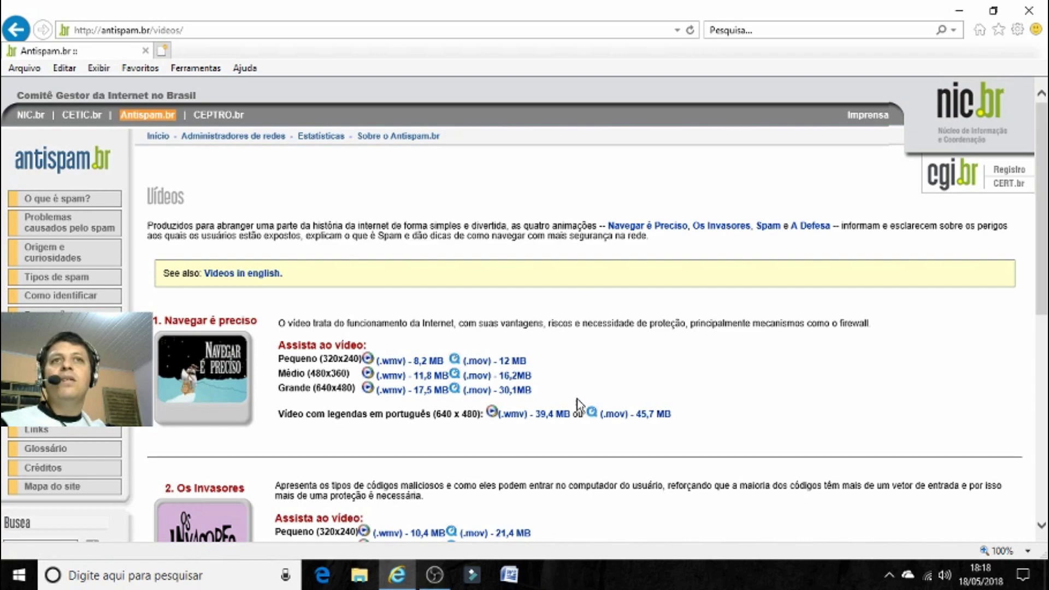
{"action": "scroll", "coordinate": [574, 394], "scroll_direction": "down", "scroll_amount": 7}
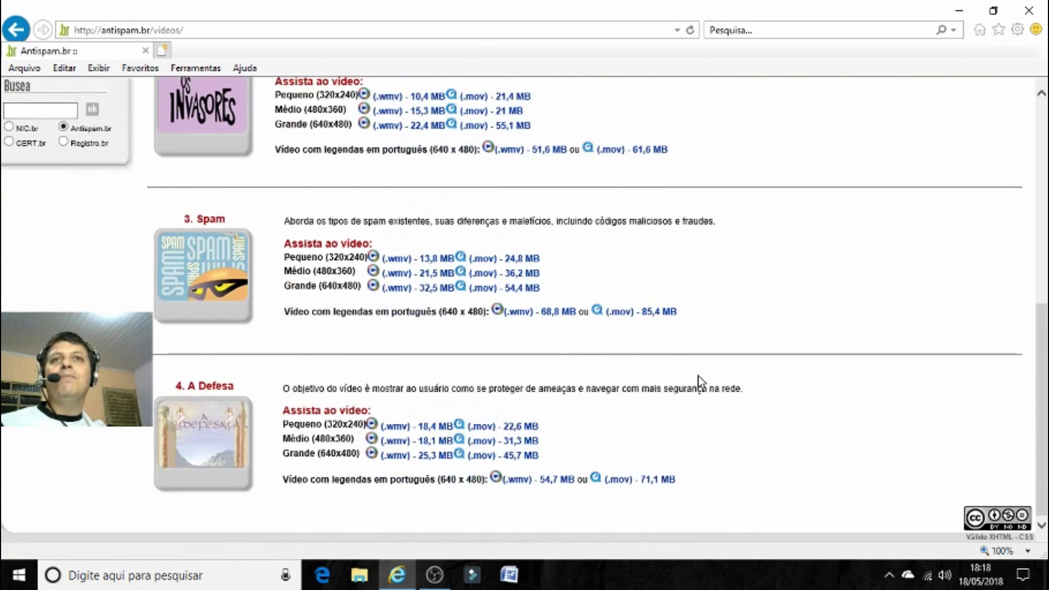
{"action": "scroll", "coordinate": [710, 426], "scroll_direction": "up", "scroll_amount": 8}
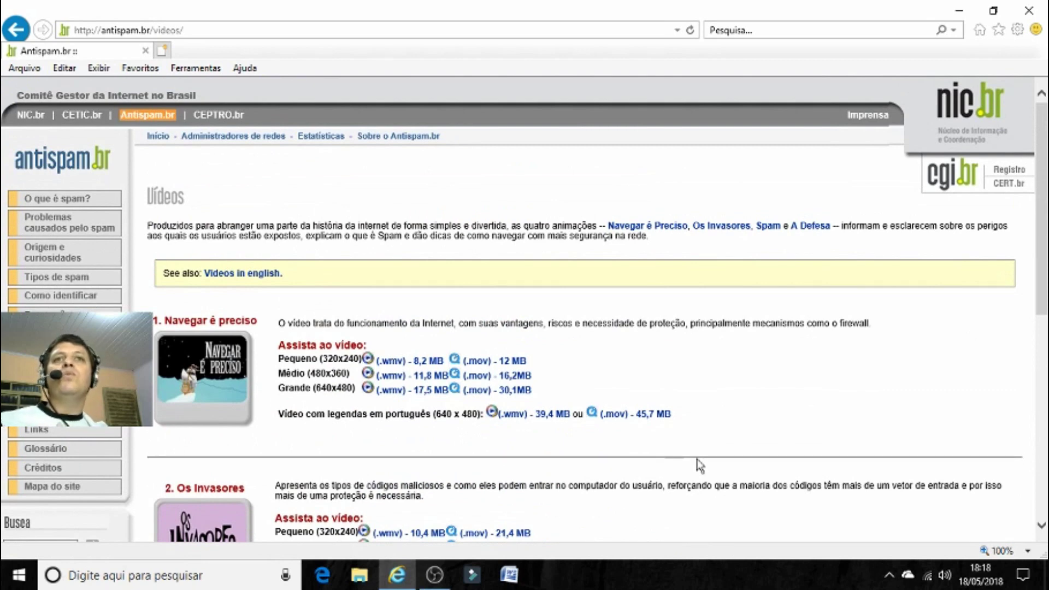
{"action": "scroll", "coordinate": [710, 442], "scroll_direction": "down", "scroll_amount": 2}
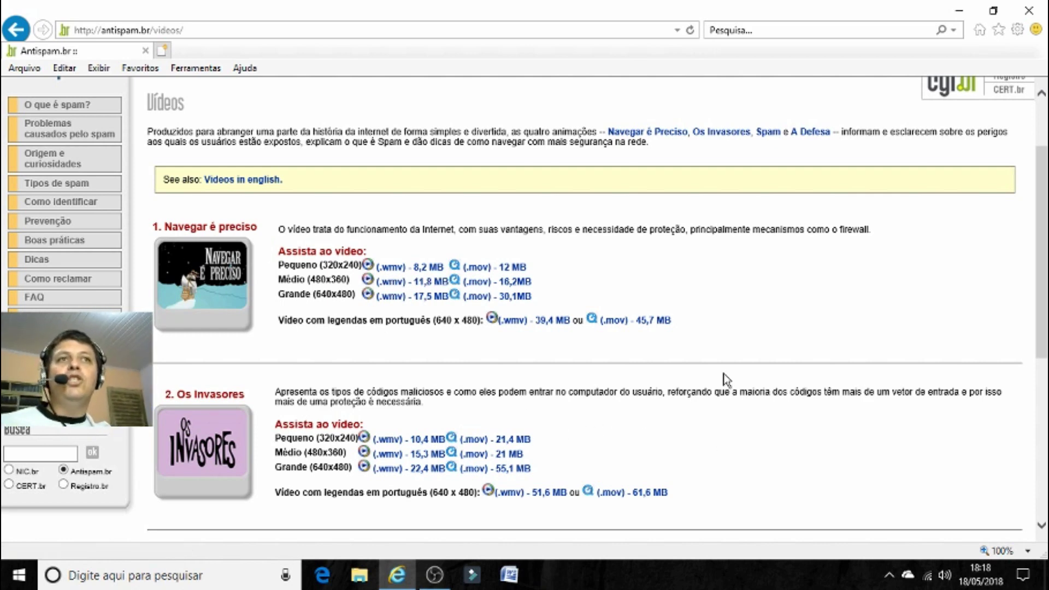
{"action": "scroll", "coordinate": [718, 376], "scroll_direction": "down", "scroll_amount": 1}
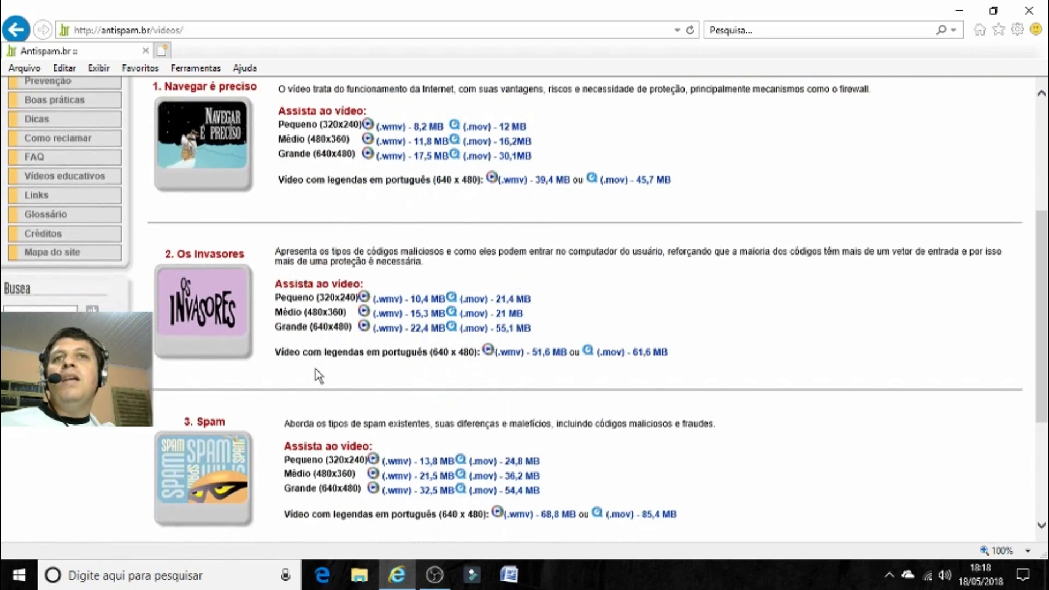
{"action": "scroll", "coordinate": [318, 377], "scroll_direction": "down", "scroll_amount": 2}
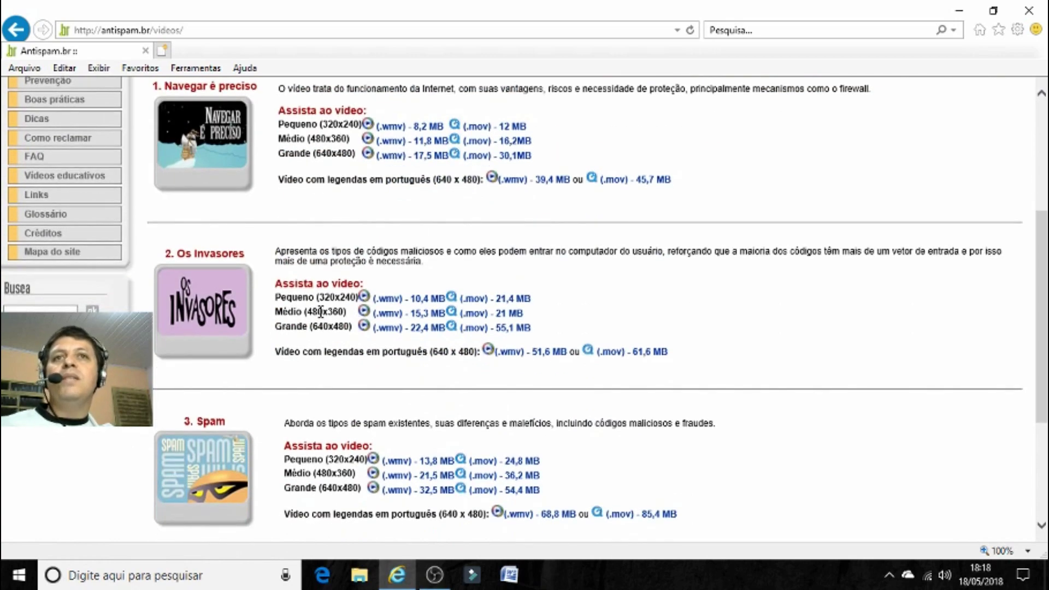
{"action": "scroll", "coordinate": [320, 310], "scroll_direction": "down", "scroll_amount": 2}
{"action": "scroll", "coordinate": [357, 393], "scroll_direction": "down", "scroll_amount": 2}
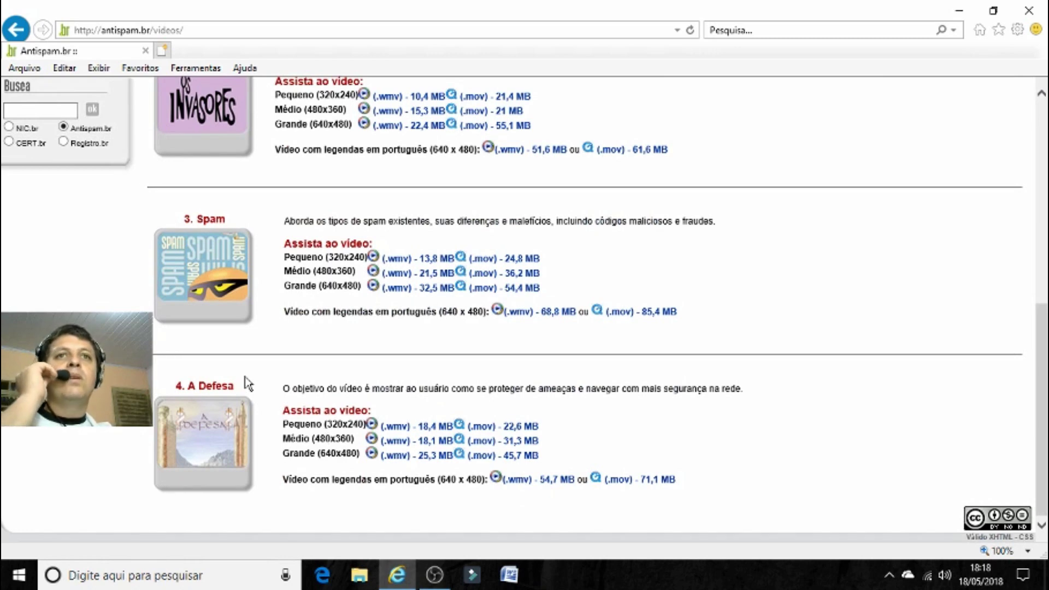
{"action": "scroll", "coordinate": [248, 385], "scroll_direction": "up", "scroll_amount": 1}
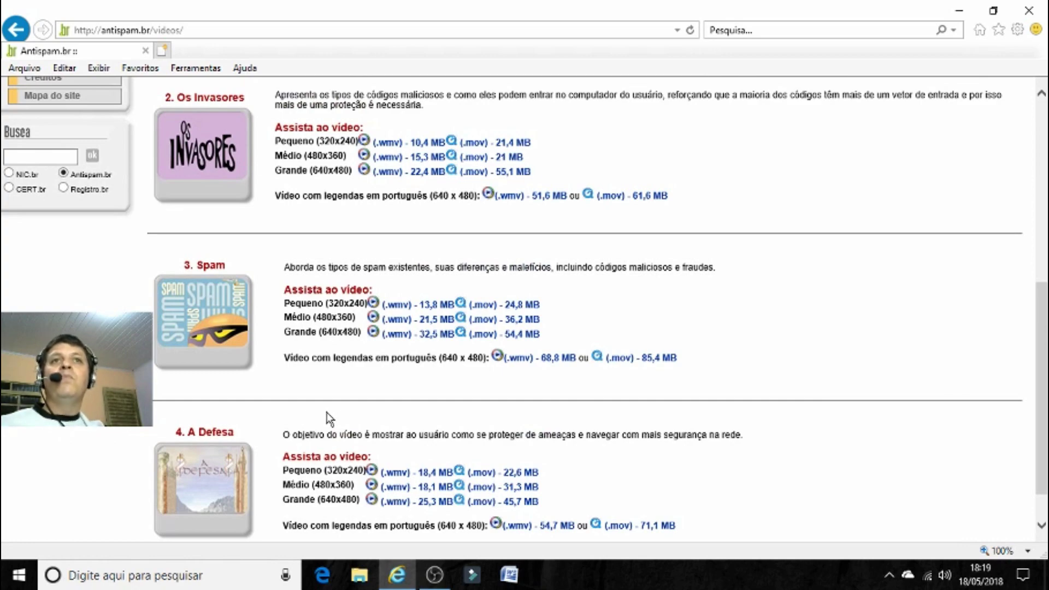
{"action": "scroll", "coordinate": [331, 423], "scroll_direction": "up", "scroll_amount": 6}
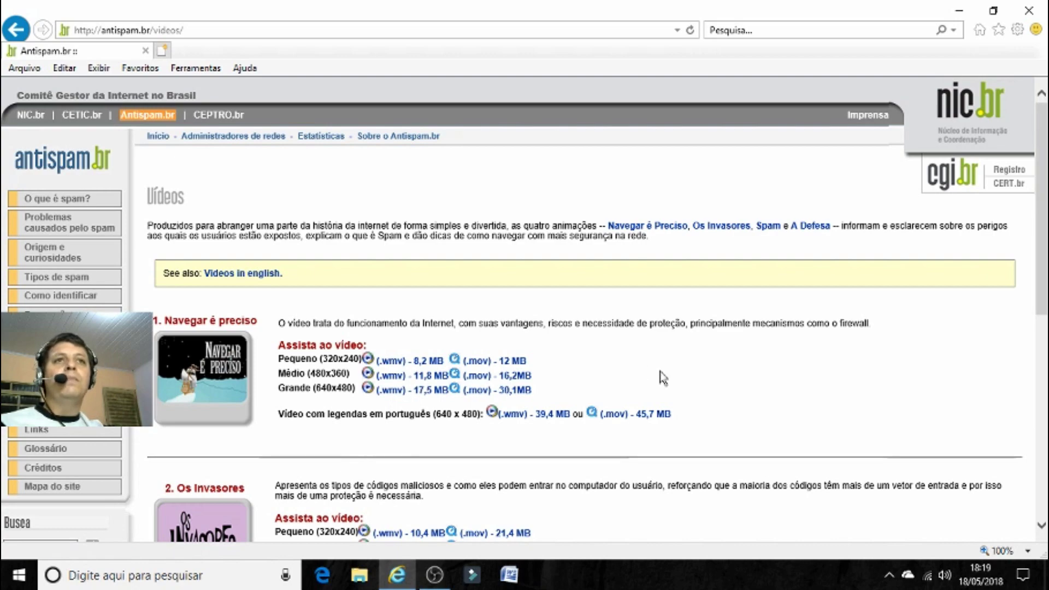
{"action": "scroll", "coordinate": [606, 328], "scroll_direction": "down", "scroll_amount": 3}
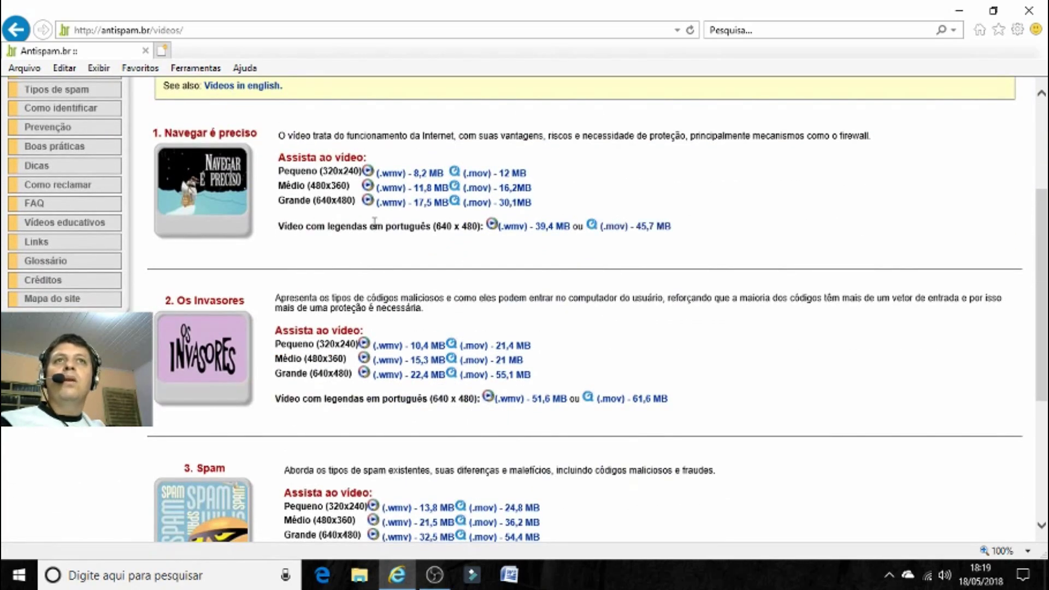
{"action": "scroll", "coordinate": [786, 434], "scroll_direction": "up", "scroll_amount": 2}
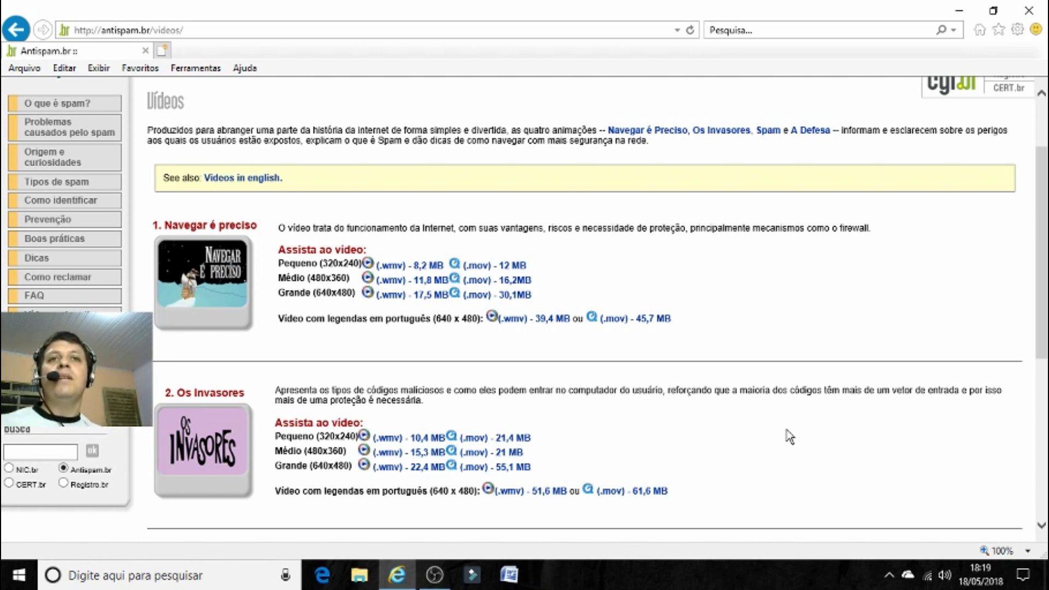
{"action": "scroll", "coordinate": [791, 335], "scroll_direction": "down", "scroll_amount": 1}
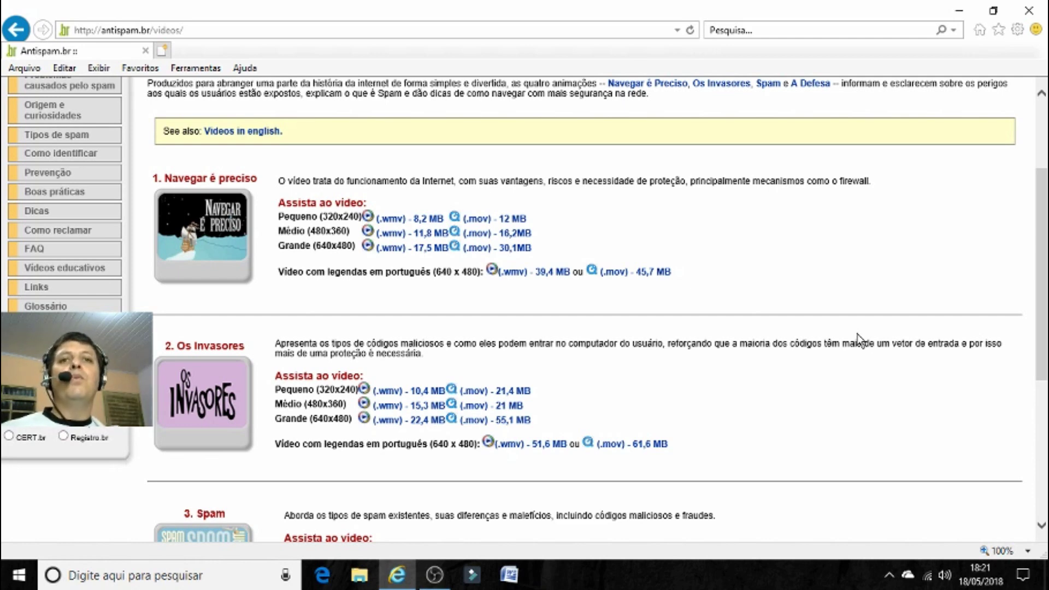
{"action": "scroll", "coordinate": [674, 379], "scroll_direction": "down", "scroll_amount": 3}
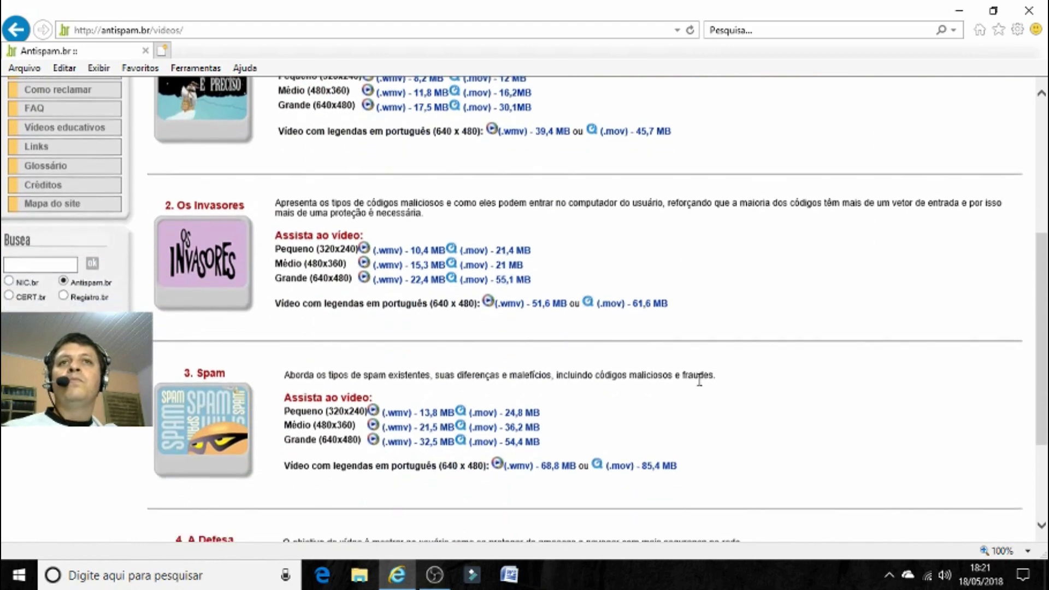
{"action": "scroll", "coordinate": [704, 376], "scroll_direction": "down", "scroll_amount": 2}
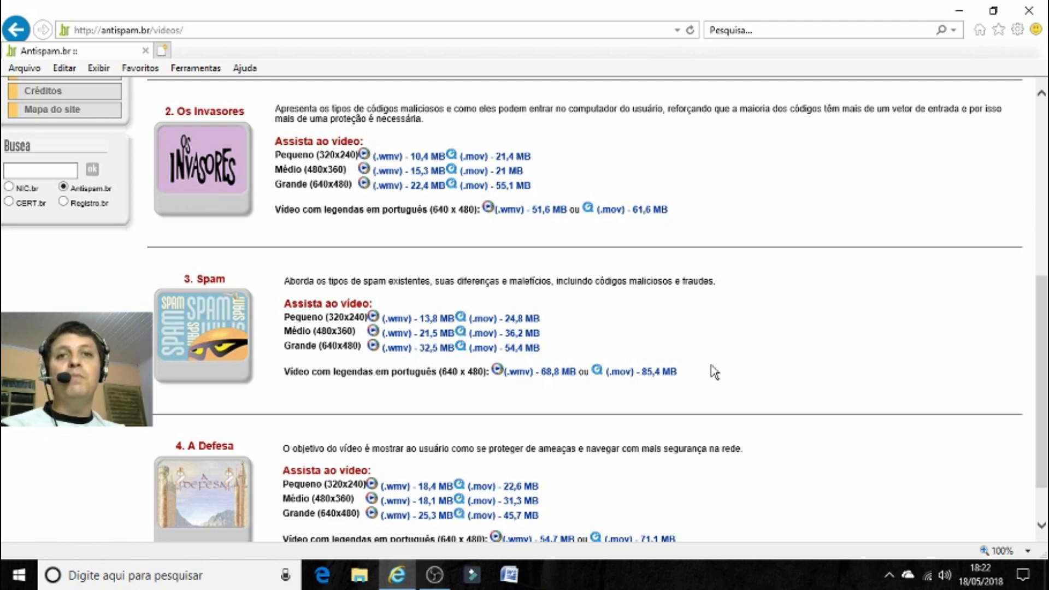
{"action": "scroll", "coordinate": [863, 420], "scroll_direction": "down", "scroll_amount": 2}
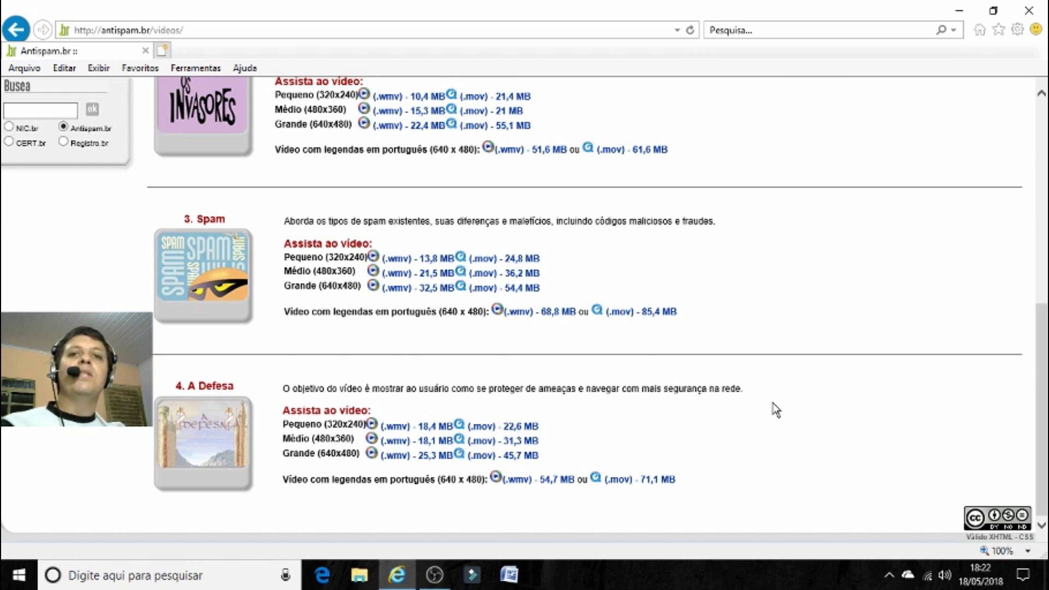
{"action": "scroll", "coordinate": [615, 393], "scroll_direction": "up", "scroll_amount": 8}
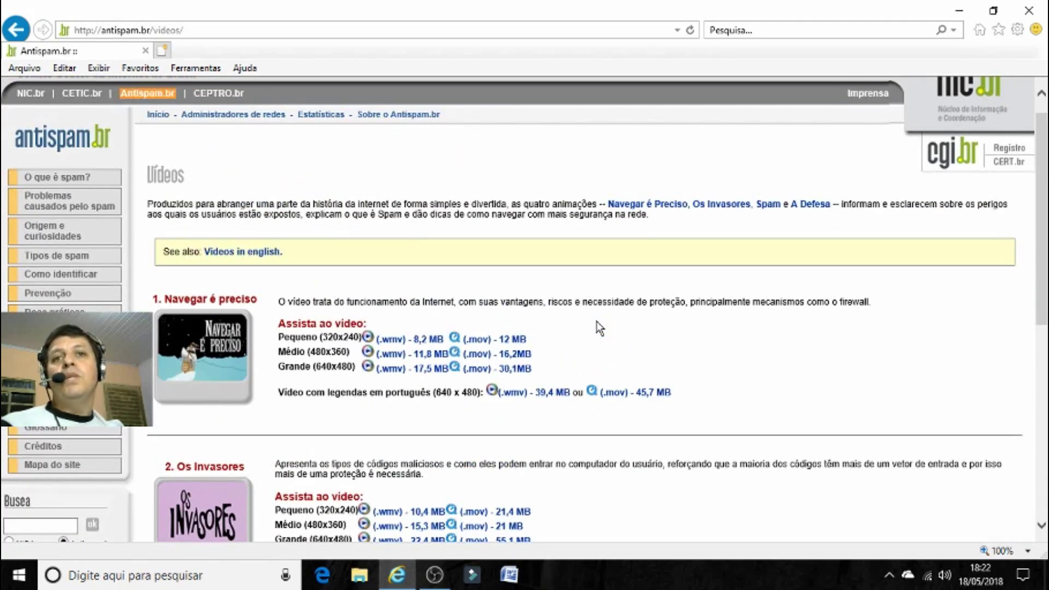
{"action": "scroll", "coordinate": [606, 327], "scroll_direction": "down", "scroll_amount": 8}
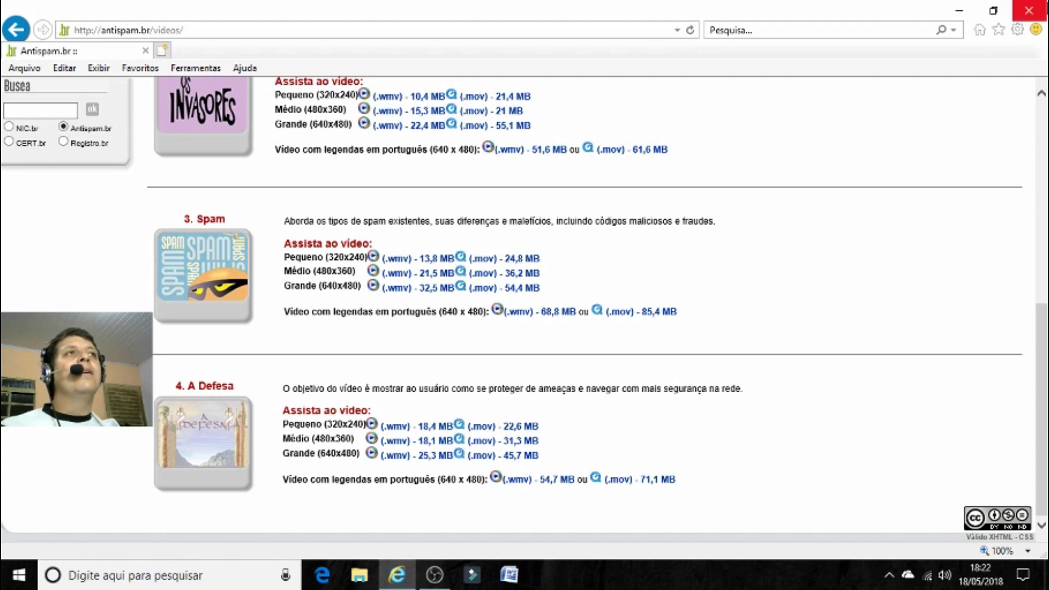
{"action": "left_click", "coordinate": [1026, 9]}
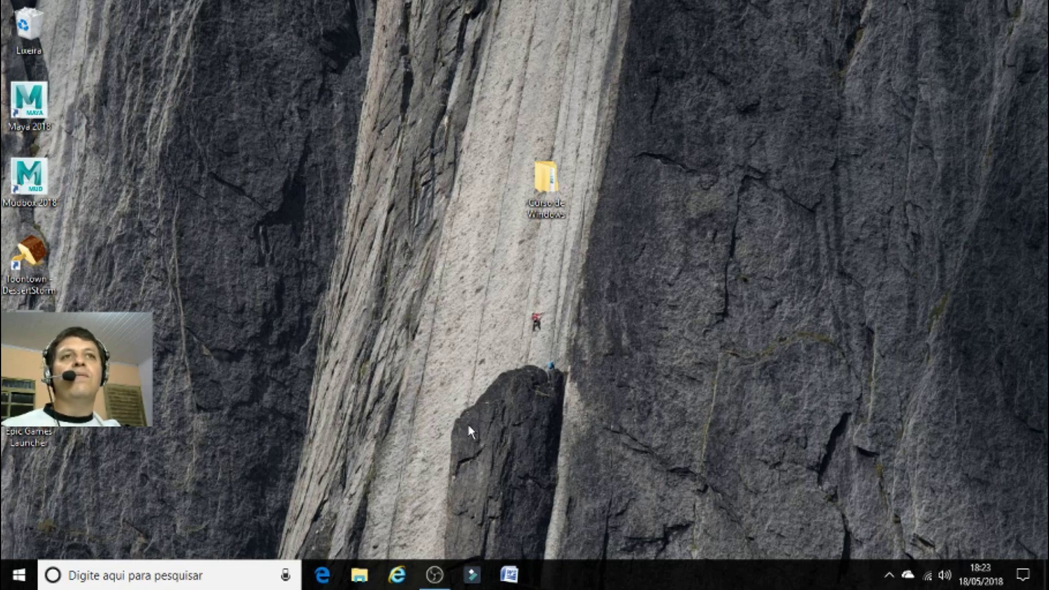
Open AVG AntiVirus Free from the computer's installed programs.
{"action": "left_click", "coordinate": [11, 578]}
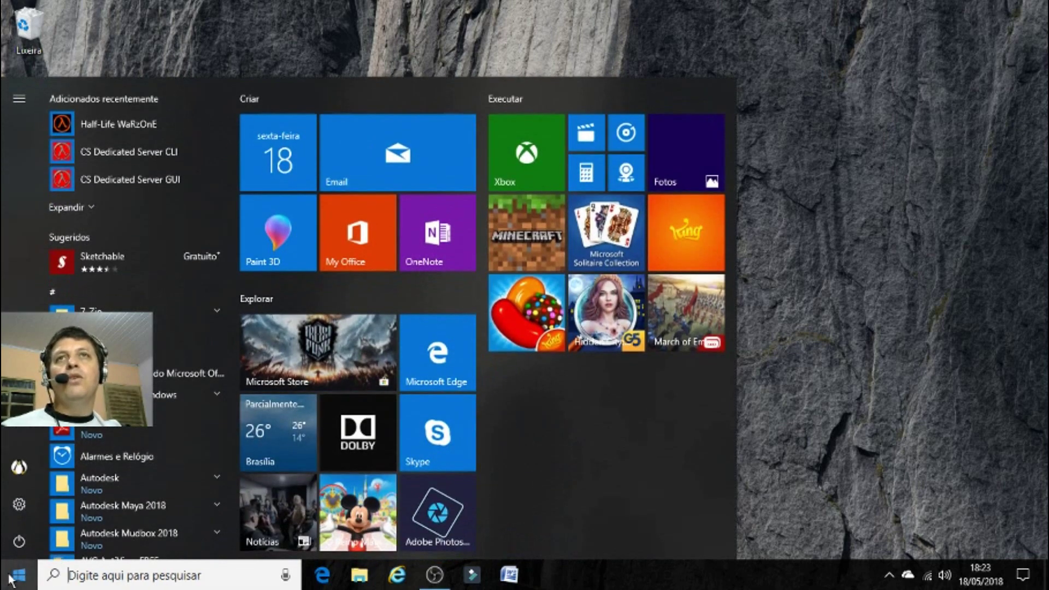
{"action": "scroll", "coordinate": [175, 207], "scroll_direction": "down", "scroll_amount": 5}
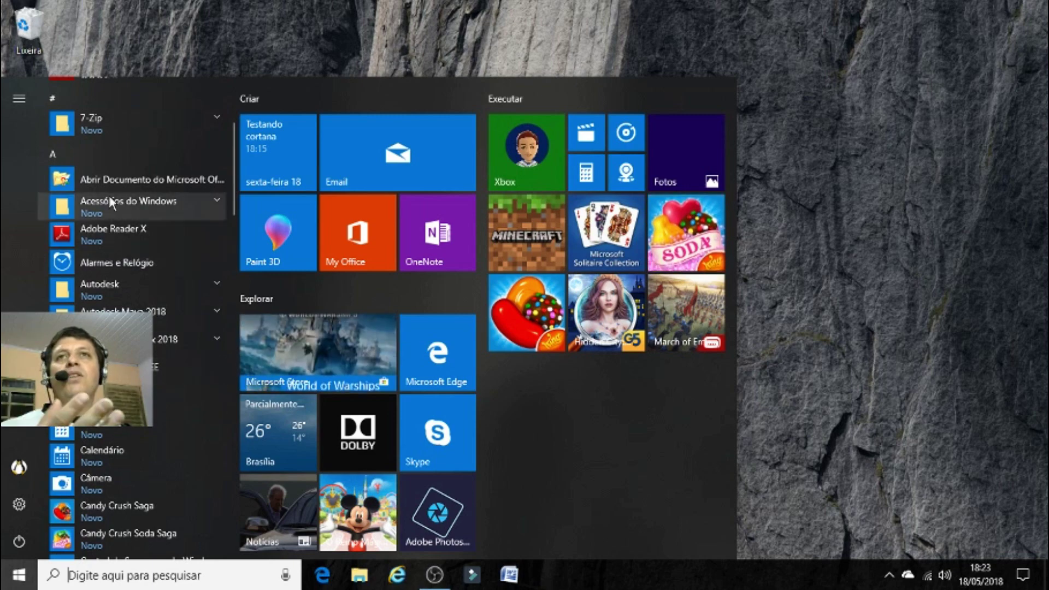
{"action": "key", "text": "Escape"}
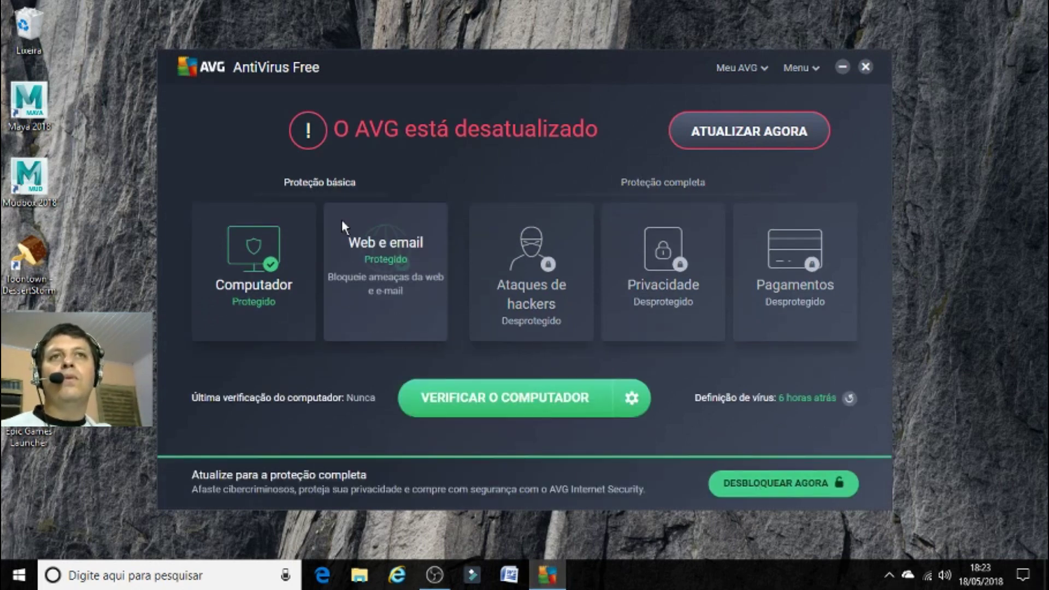
Start the AVG update, shift its progress window off the main window, and accept the update window.
{"action": "left_click", "coordinate": [739, 137]}
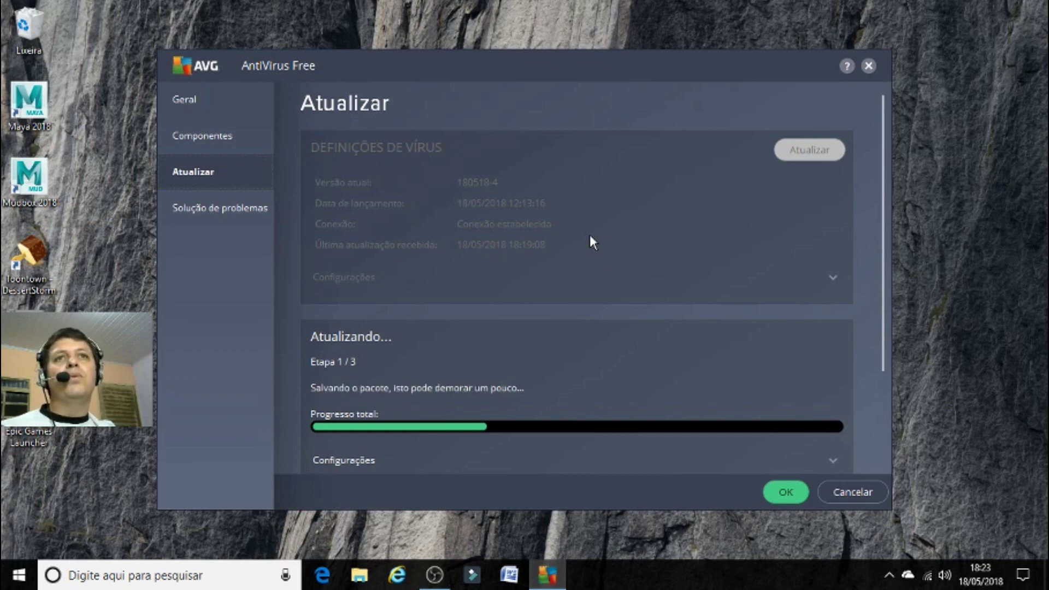
{"action": "left_click_drag", "start_coordinate": [443, 70], "coordinate": [1048, 176]}
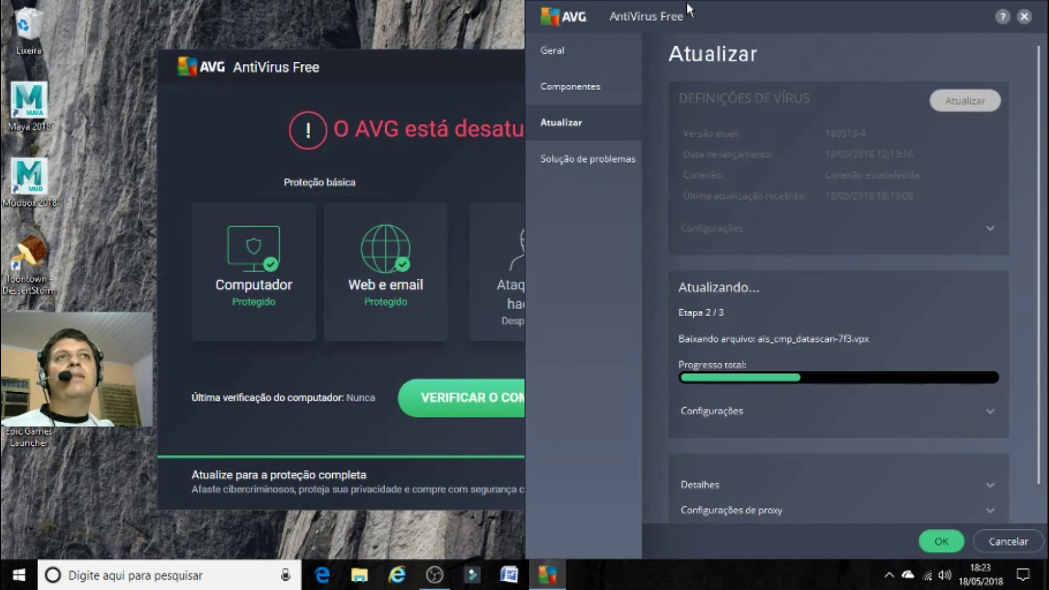
{"action": "left_click_drag", "start_coordinate": [690, 15], "coordinate": [621, 65]}
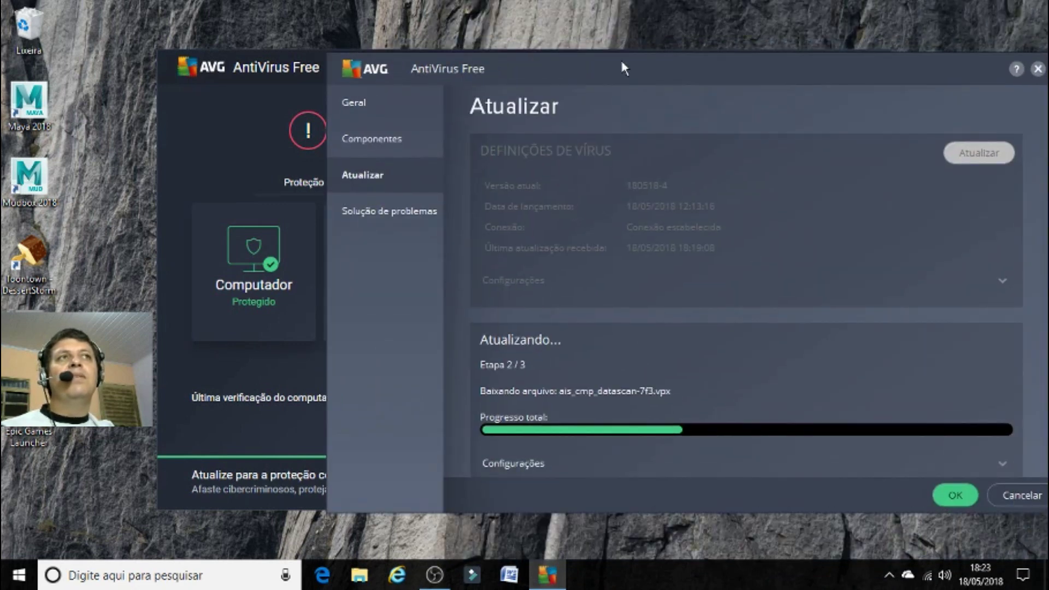
{"action": "left_click_drag", "start_coordinate": [780, 71], "coordinate": [452, 98]}
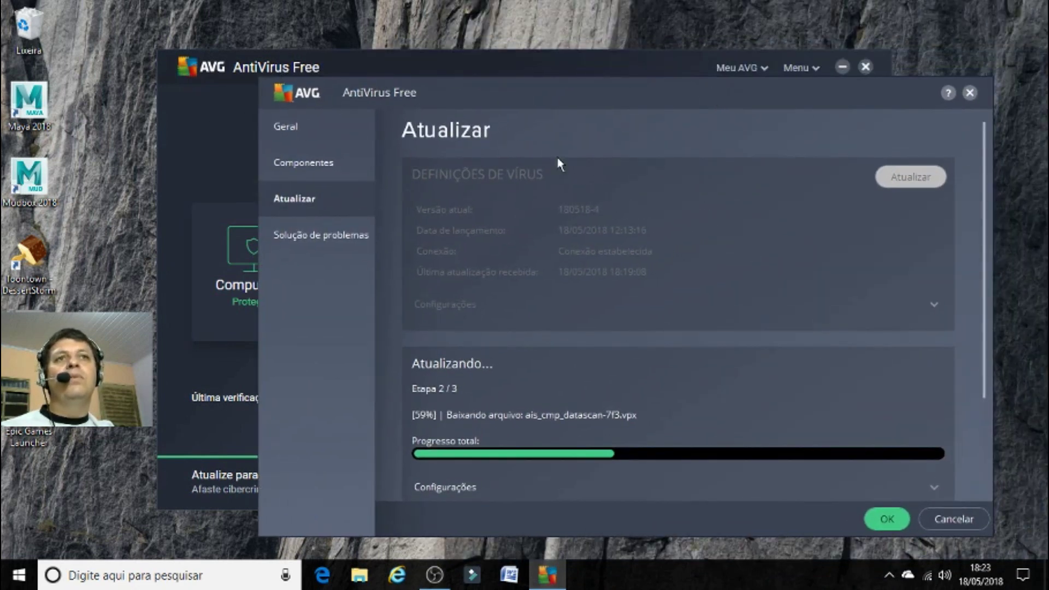
{"action": "left_click", "coordinate": [903, 517]}
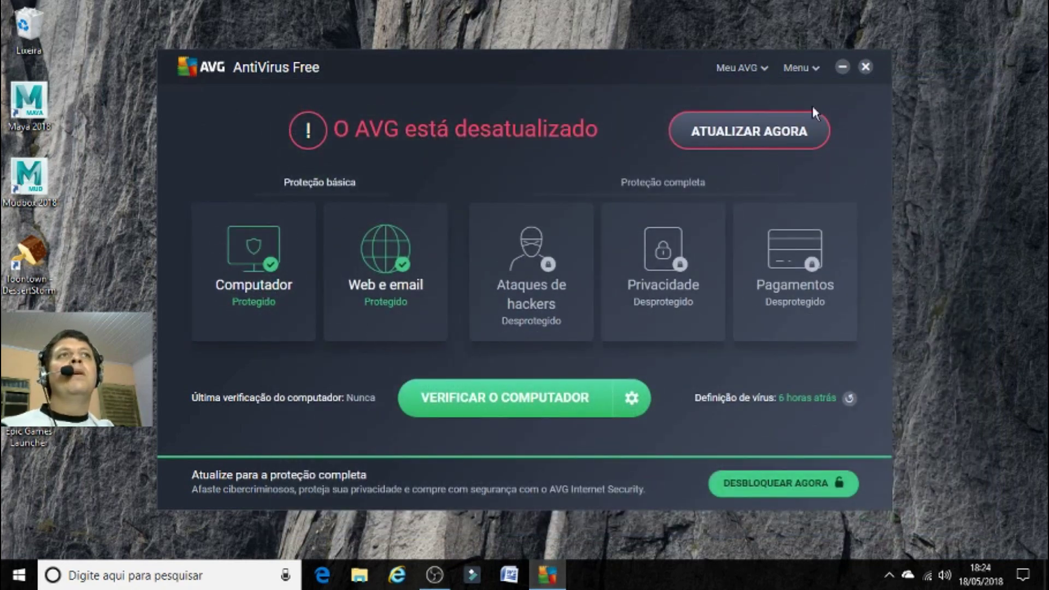
{"action": "left_click", "coordinate": [811, 68]}
{"action": "left_click", "coordinate": [810, 68]}
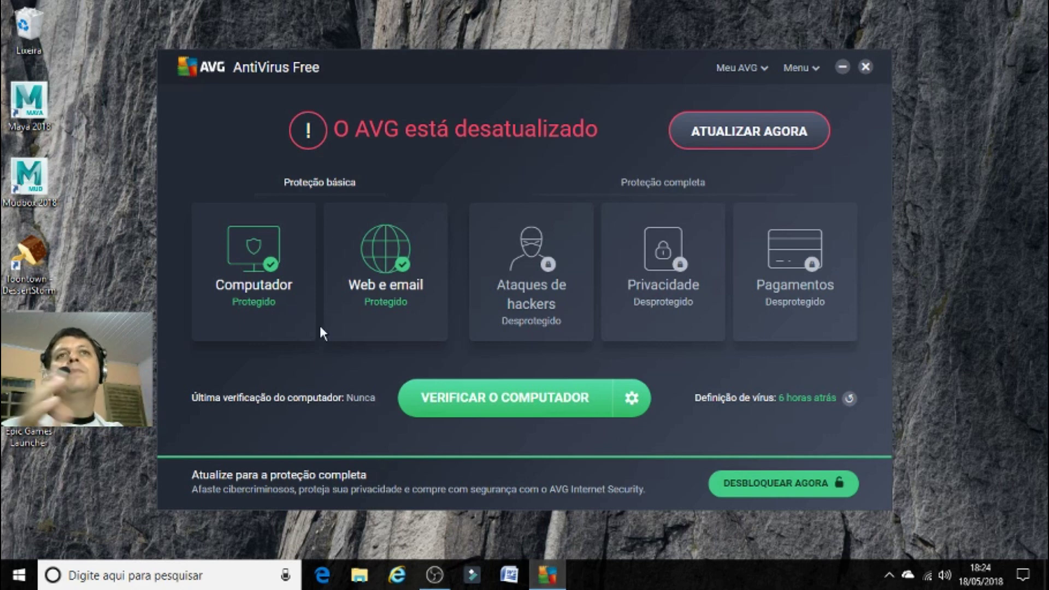
Examine the protection modules under Computador and under Web e email, returning to the AVG overview.
{"action": "left_click", "coordinate": [283, 298]}
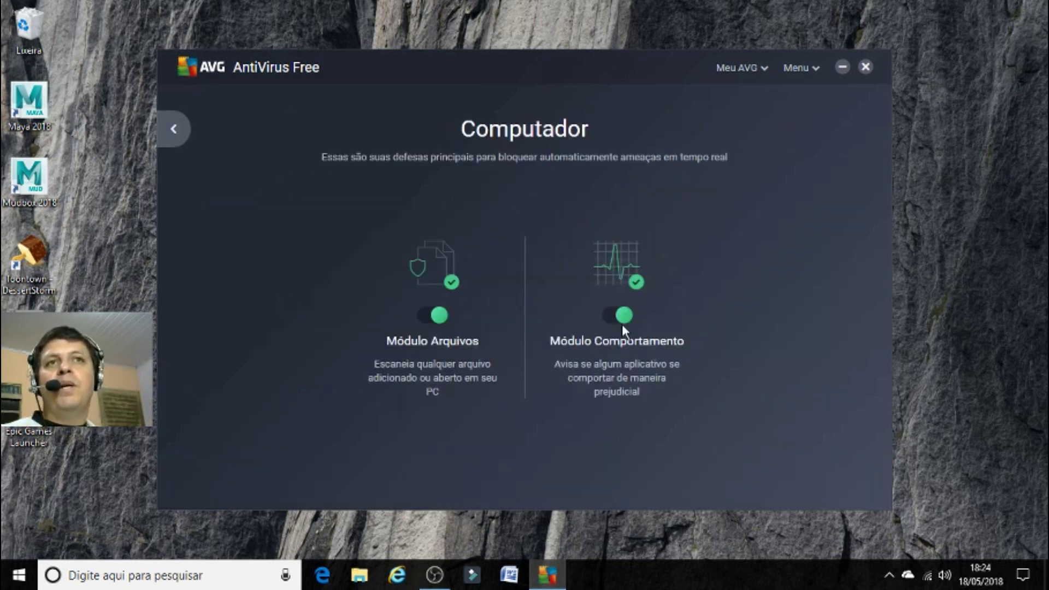
{"action": "left_click", "coordinate": [171, 129]}
{"action": "left_click", "coordinate": [374, 277]}
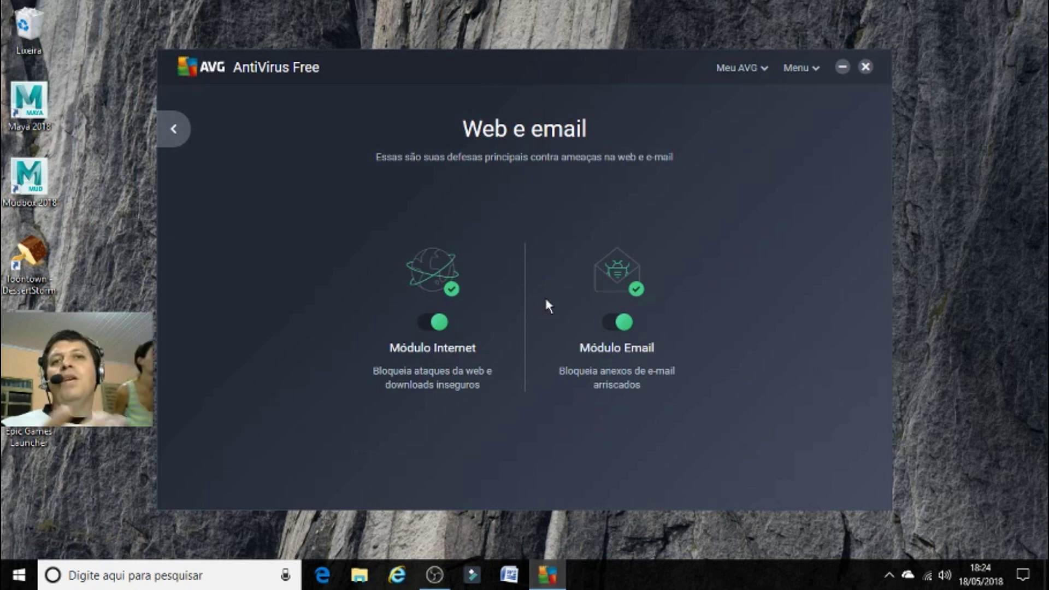
{"action": "left_click", "coordinate": [173, 131]}
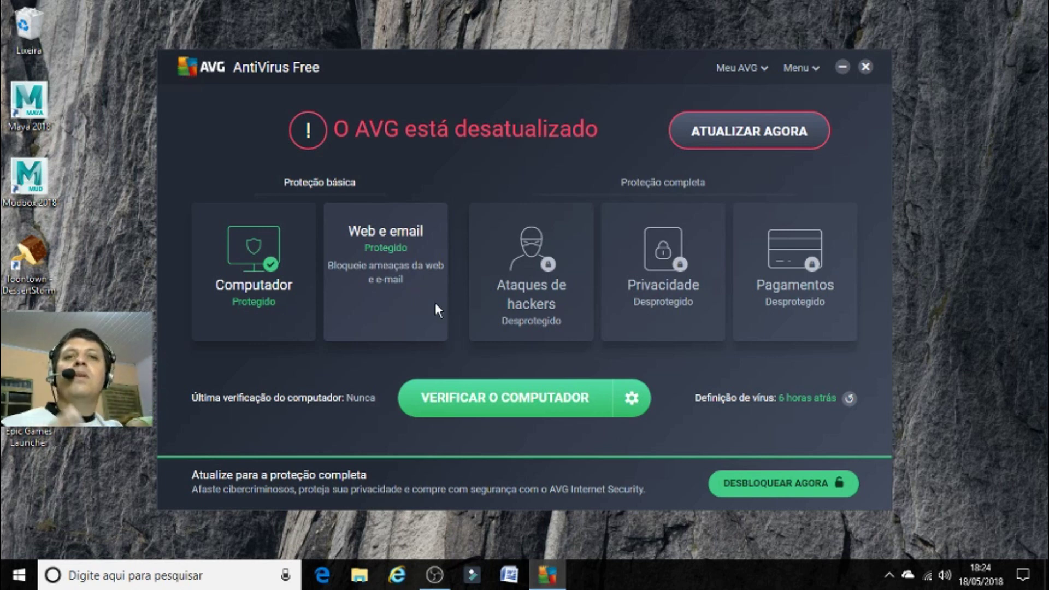
{"action": "left_click", "coordinate": [244, 279]}
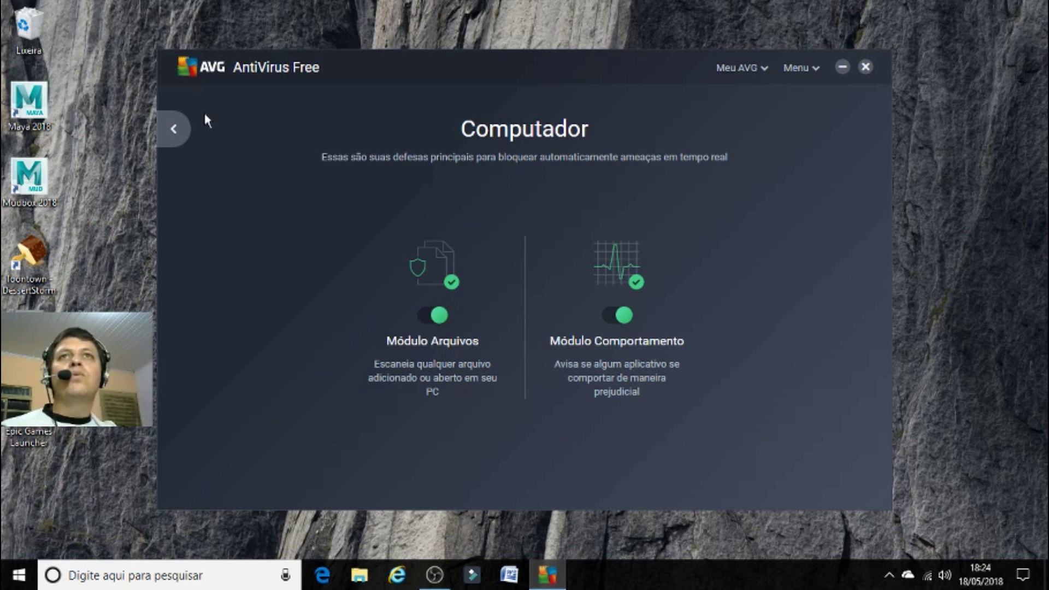
{"action": "left_click", "coordinate": [182, 129]}
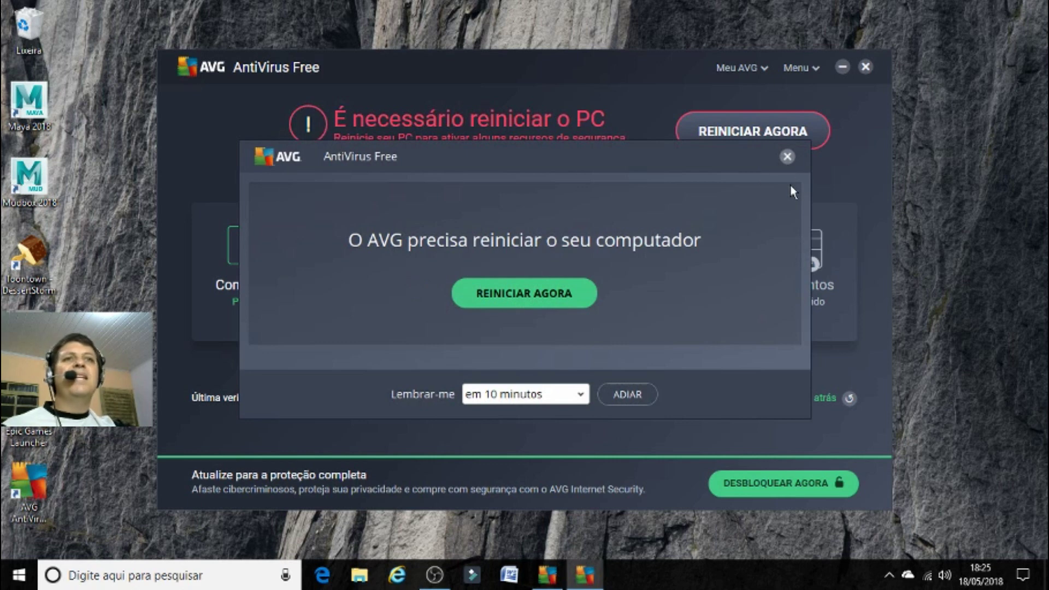
Set the AVG restart reminder to "em 4 horas".
{"action": "left_click", "coordinate": [534, 394]}
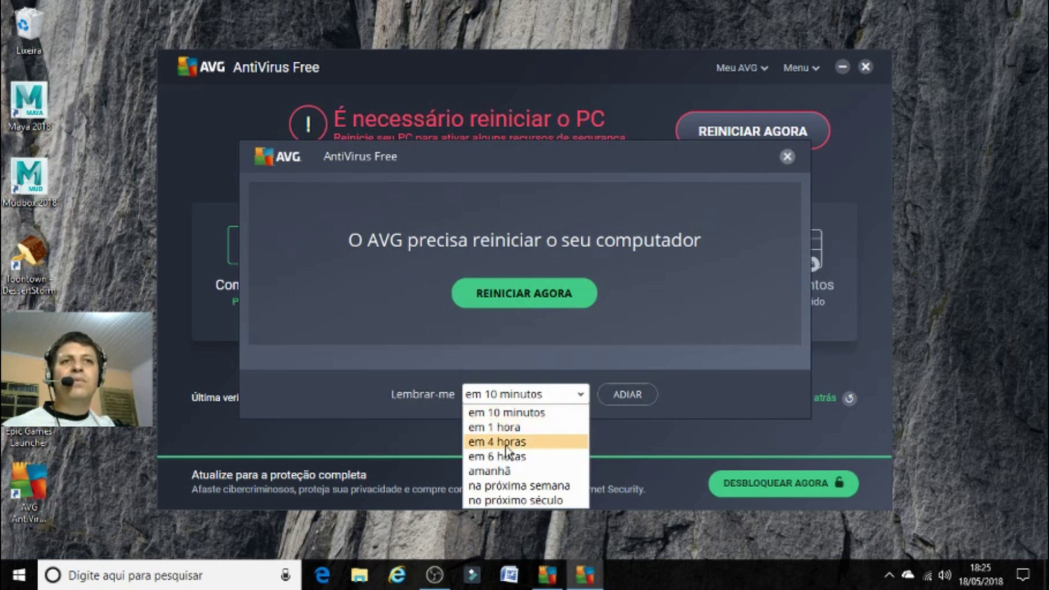
{"action": "left_click", "coordinate": [505, 447]}
{"action": "left_click", "coordinate": [511, 394]}
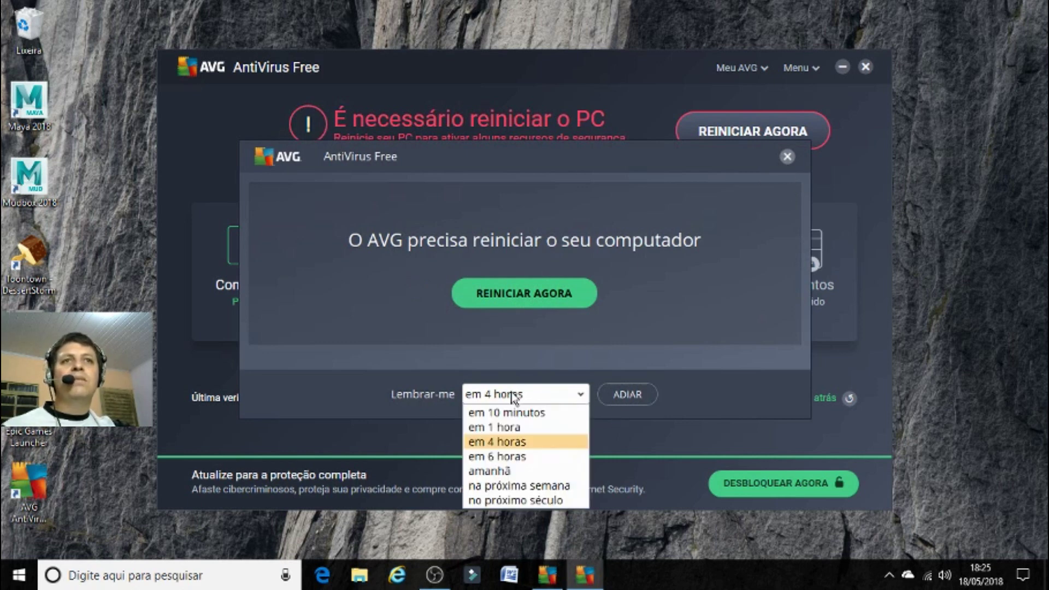
{"action": "left_click", "coordinate": [511, 395]}
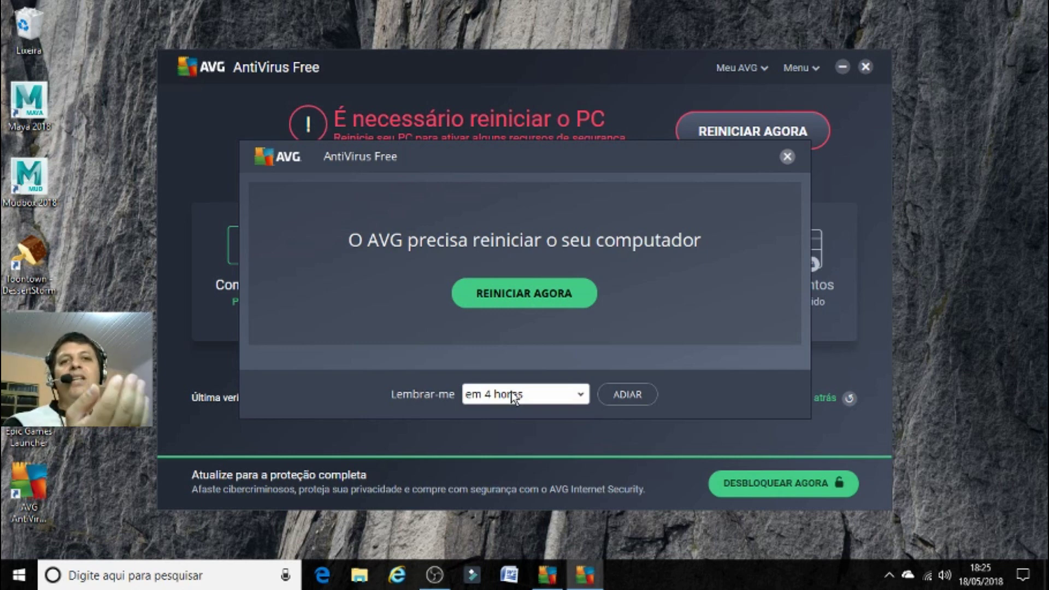
Postpone the computer restart requested by AVG with the reminder set to "em 1 hora".
{"action": "left_click", "coordinate": [513, 397]}
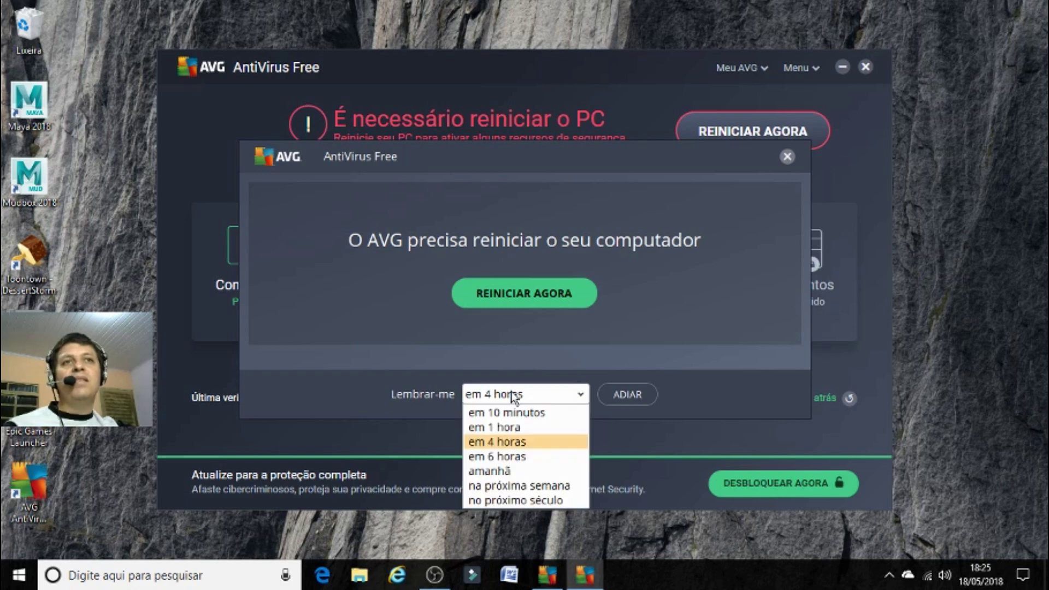
{"action": "left_click", "coordinate": [513, 427]}
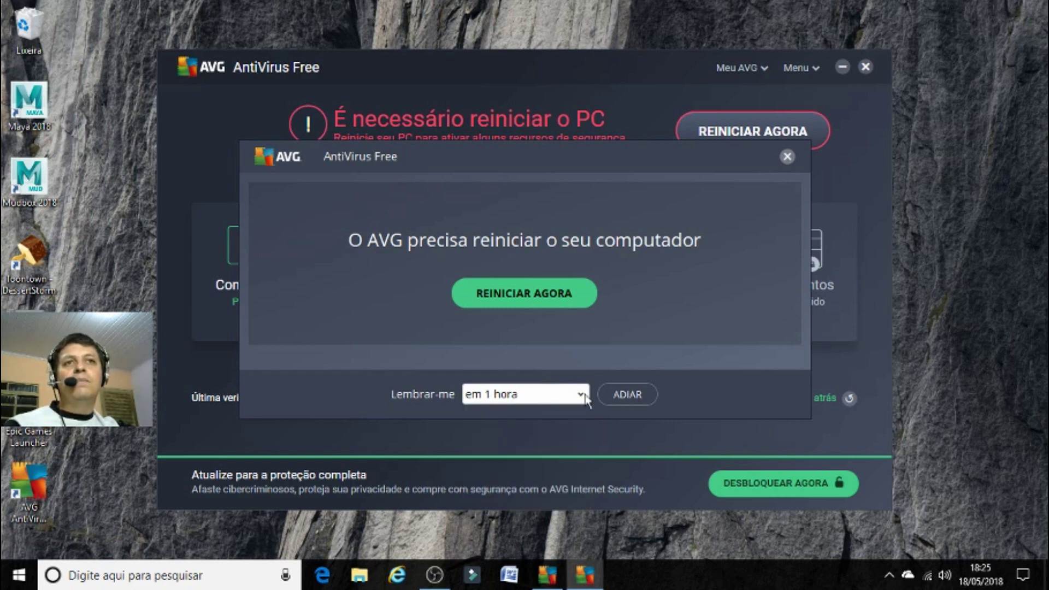
{"action": "left_click", "coordinate": [628, 397]}
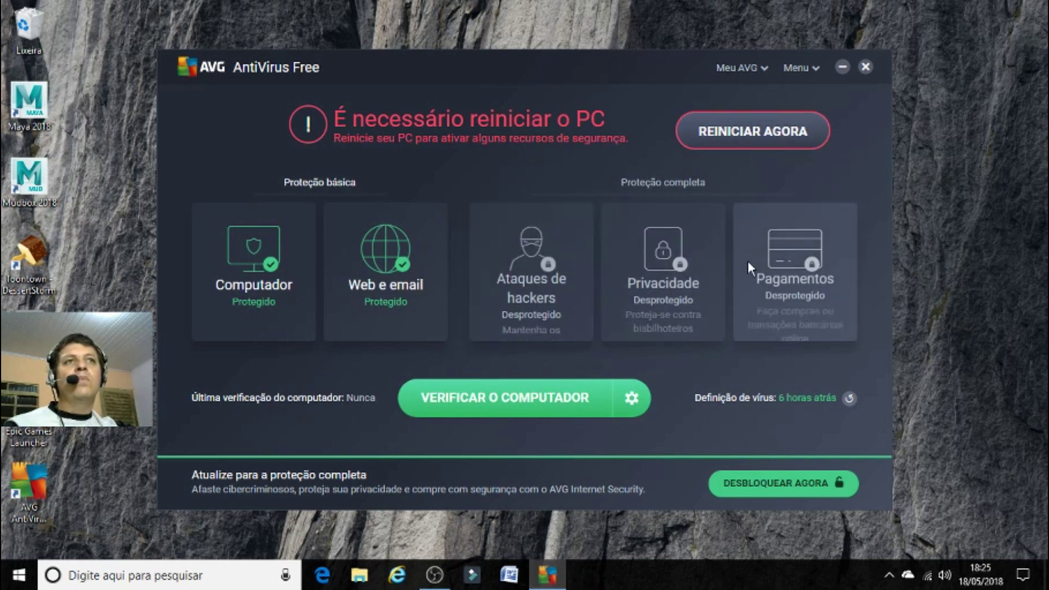
View the Web e email protection modules and select the AVG AntiVirus FREE shortcut on the desktop.
{"action": "left_click", "coordinate": [395, 252]}
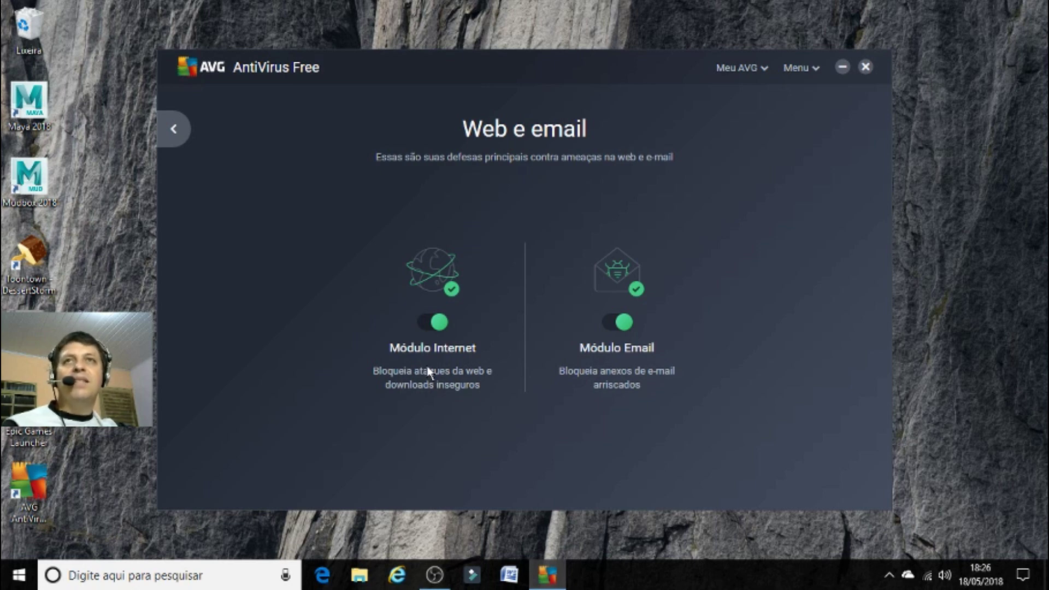
{"action": "left_click", "coordinate": [22, 498]}
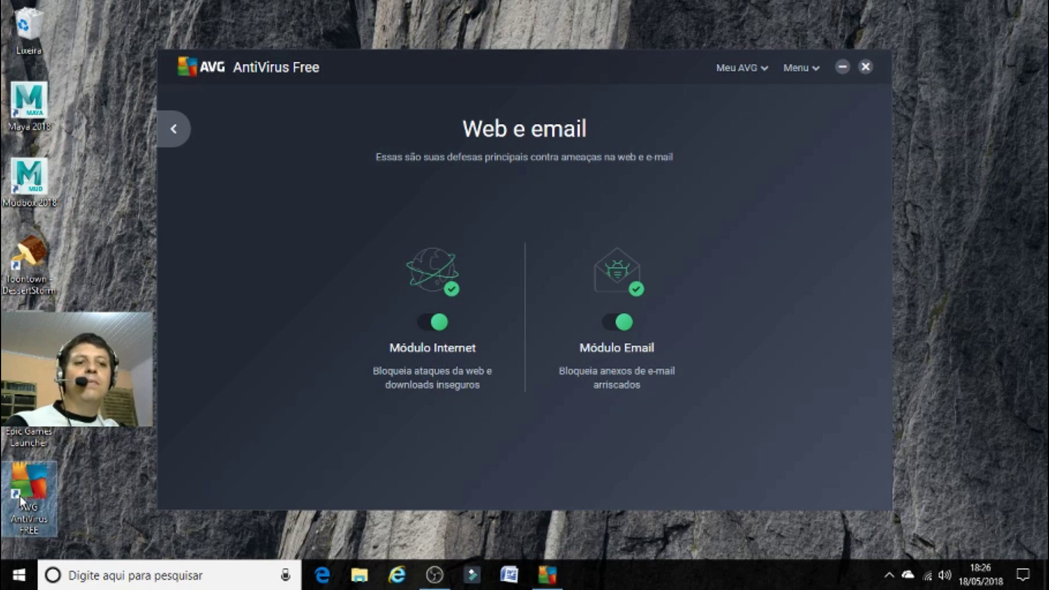